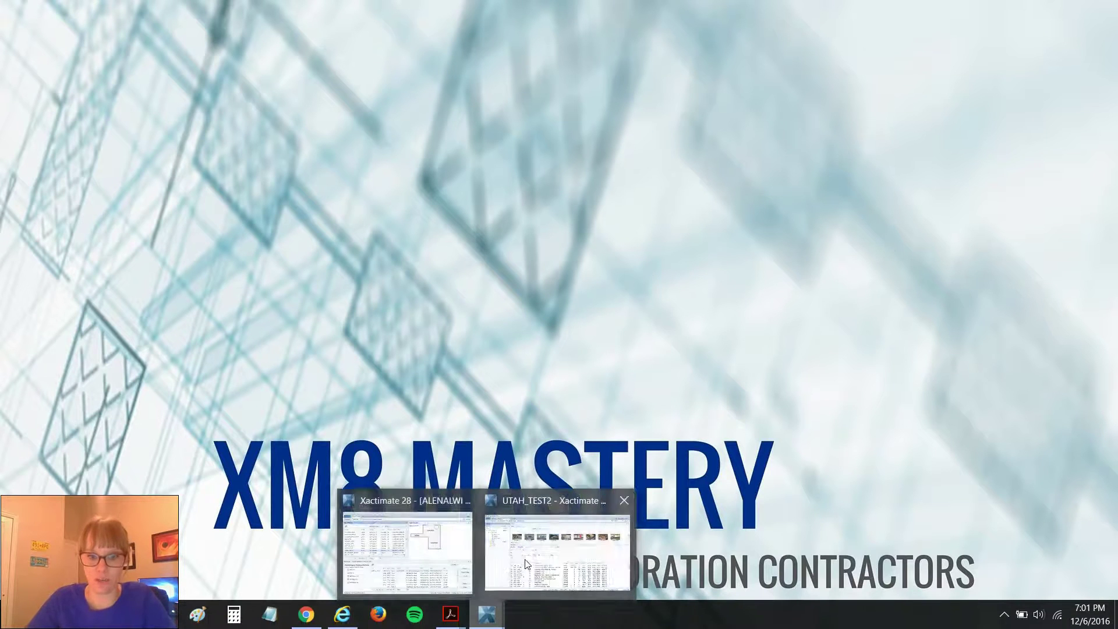
Step: In UTAH_TEST2, load row 42's RFG 300S laminated shingles ($191.85/SQ) into Quick Entry, checking its unit price
{"action": "left_click", "coordinate": [525, 546]}
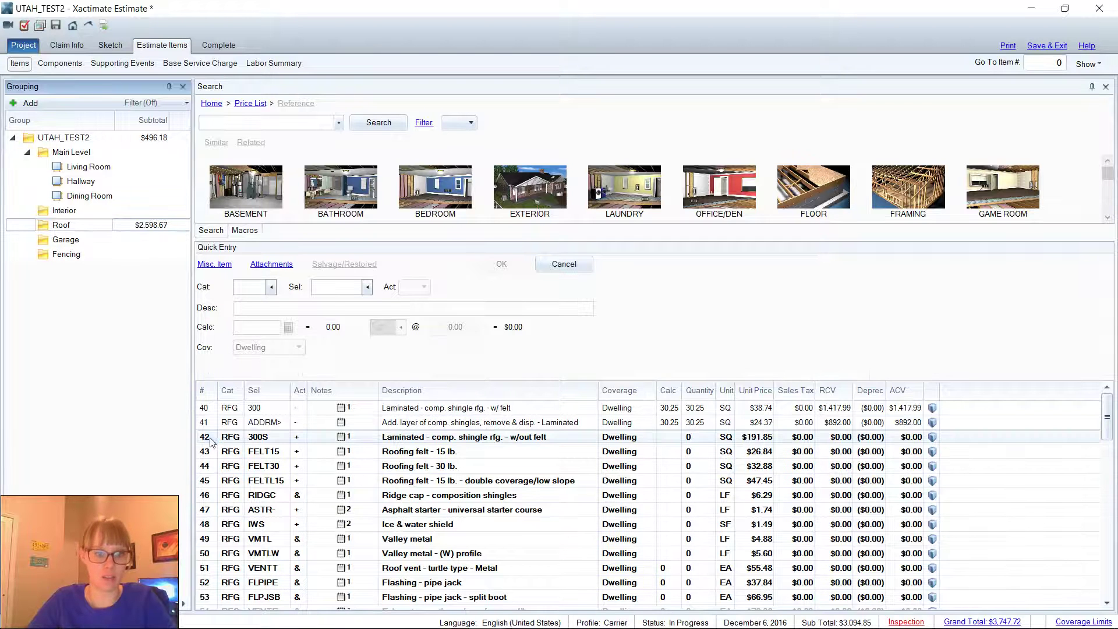
{"action": "left_click", "coordinate": [210, 437]}
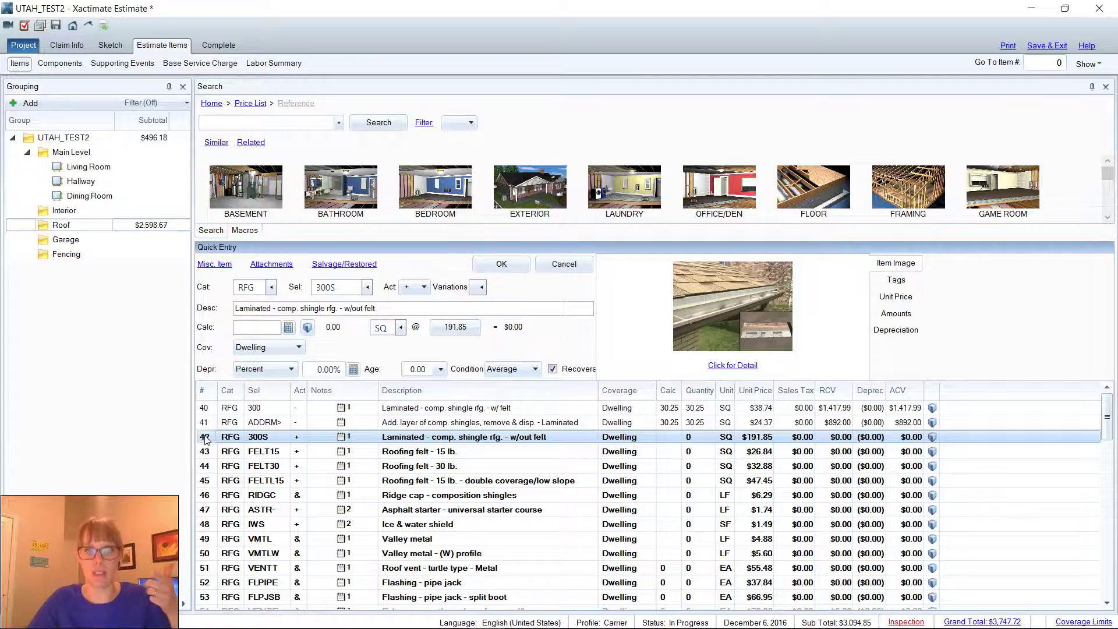
{"action": "left_click", "coordinate": [746, 329]}
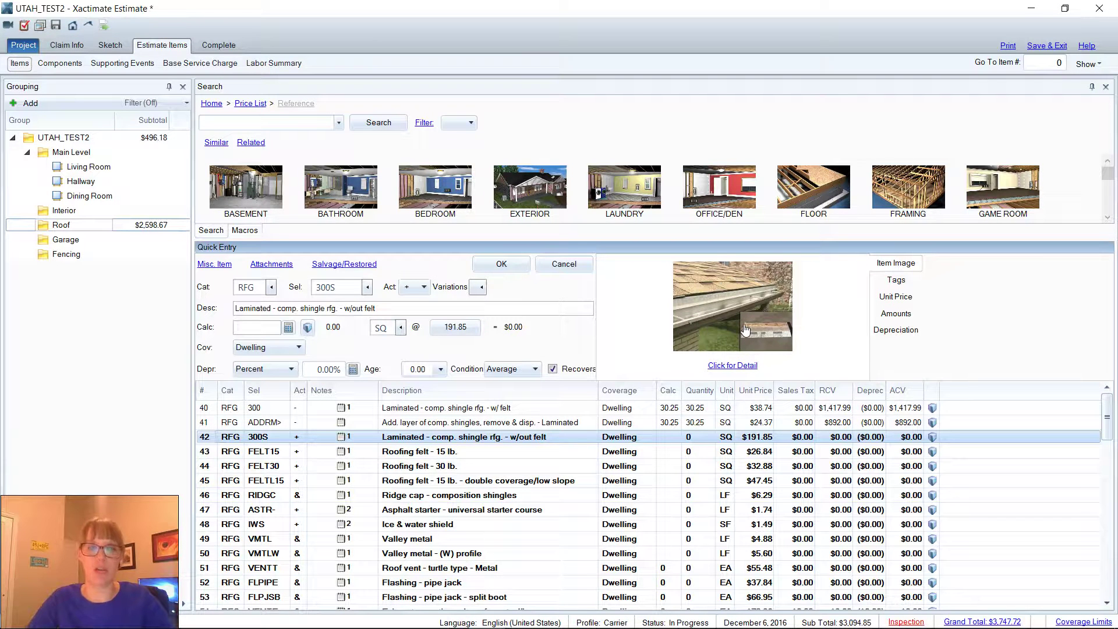
{"action": "left_click", "coordinate": [745, 329]}
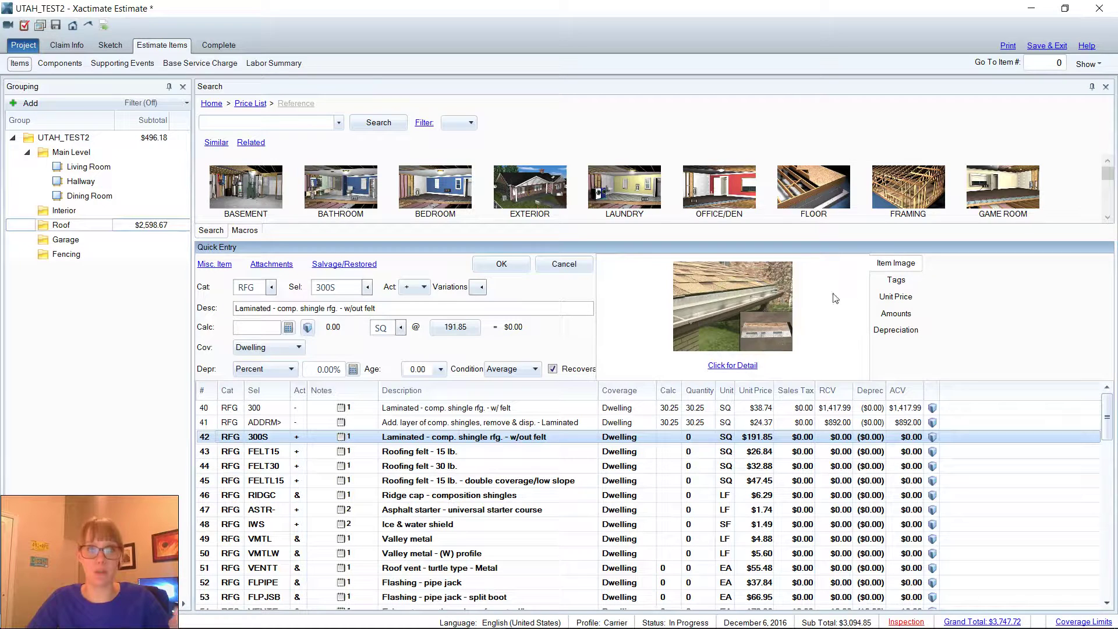
{"action": "left_click", "coordinate": [895, 297]}
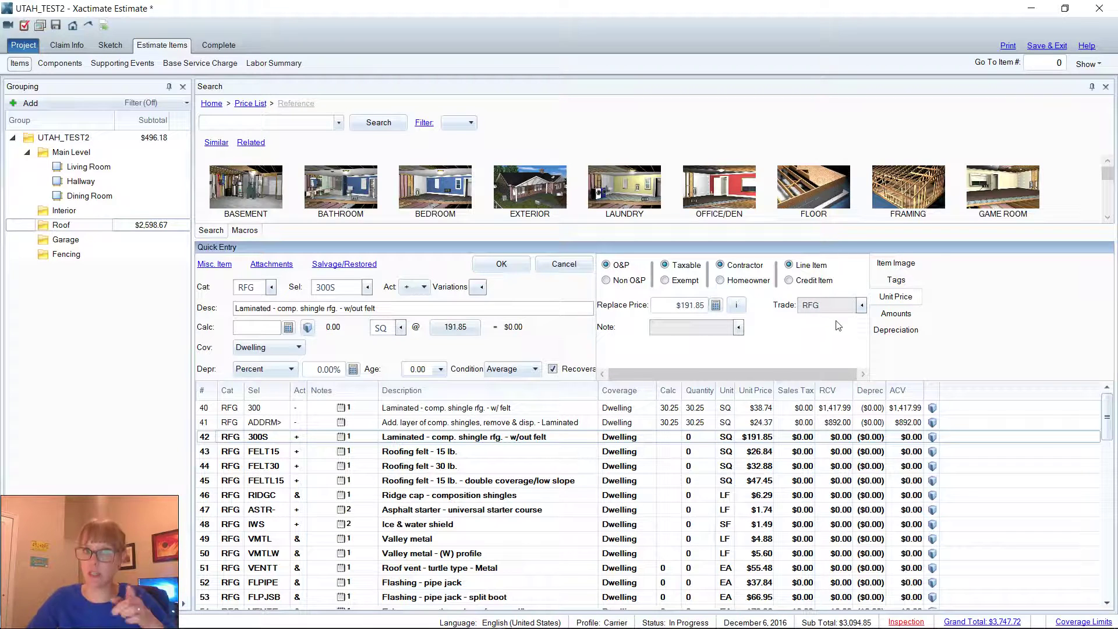
{"action": "left_click", "coordinate": [904, 268]}
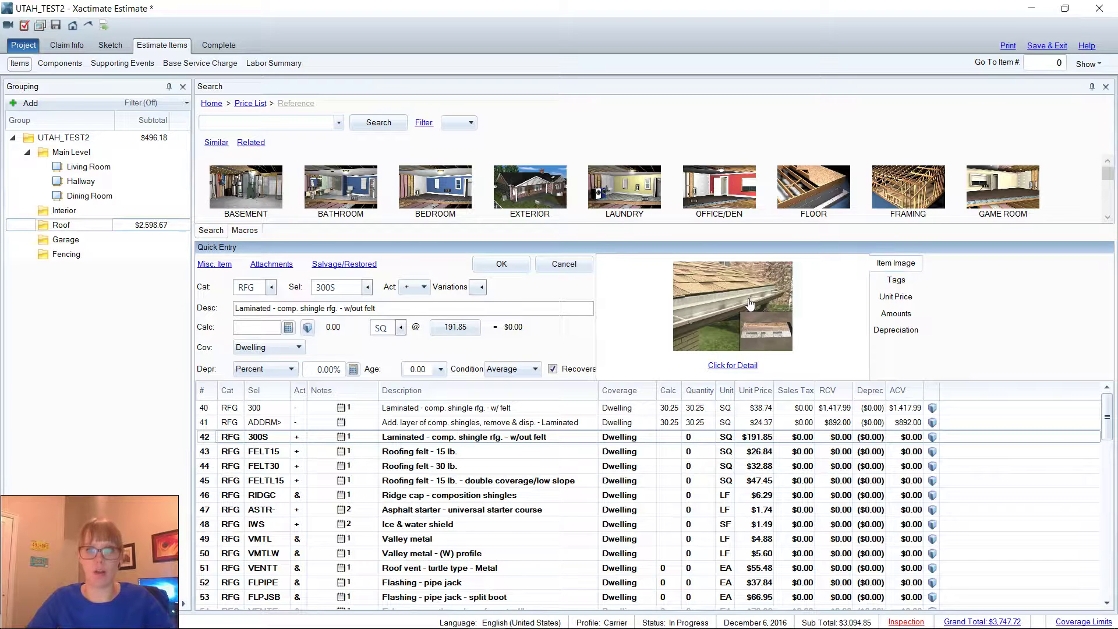
Step: Open RFG300S item information, select its definition text, and print it as a report
{"action": "left_click", "coordinate": [750, 304]}
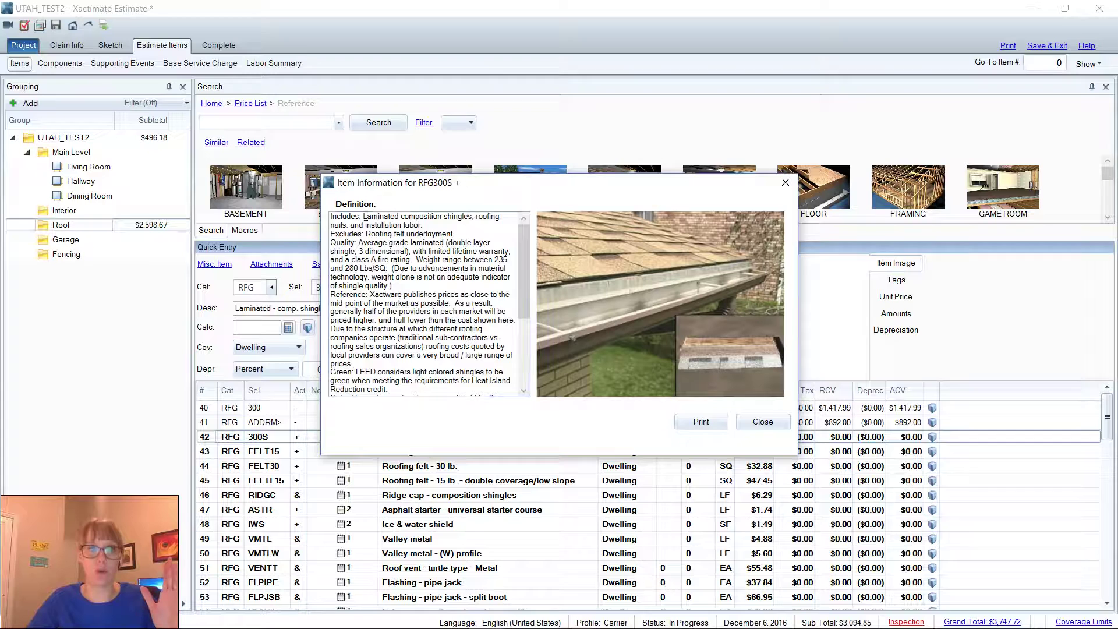
{"action": "left_click_drag", "start_coordinate": [362, 216], "coordinate": [444, 421]}
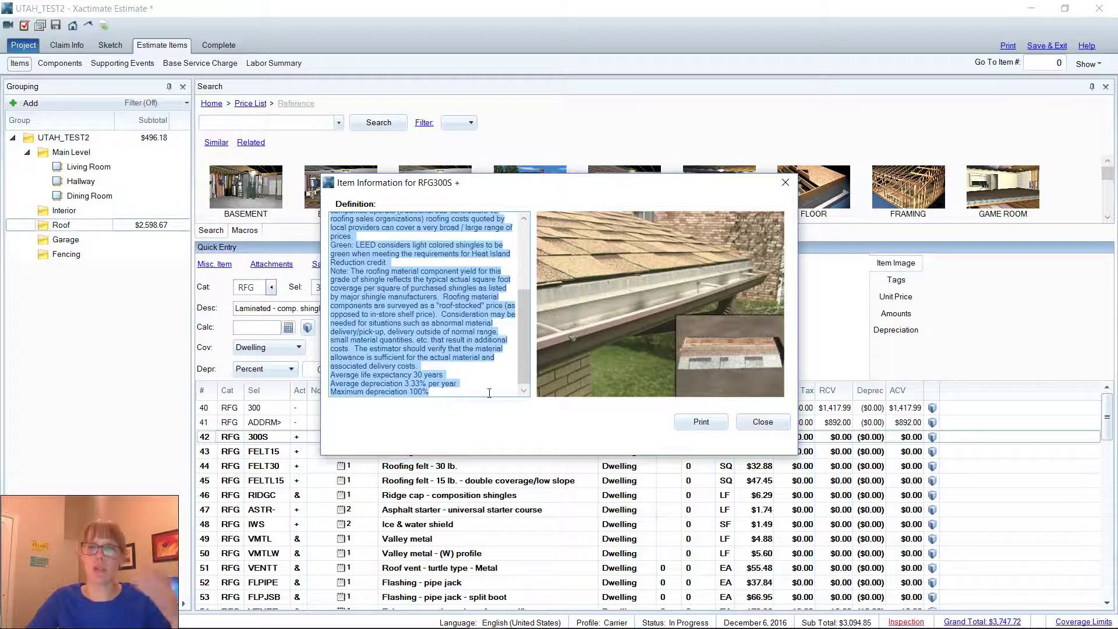
{"action": "left_click", "coordinate": [700, 423]}
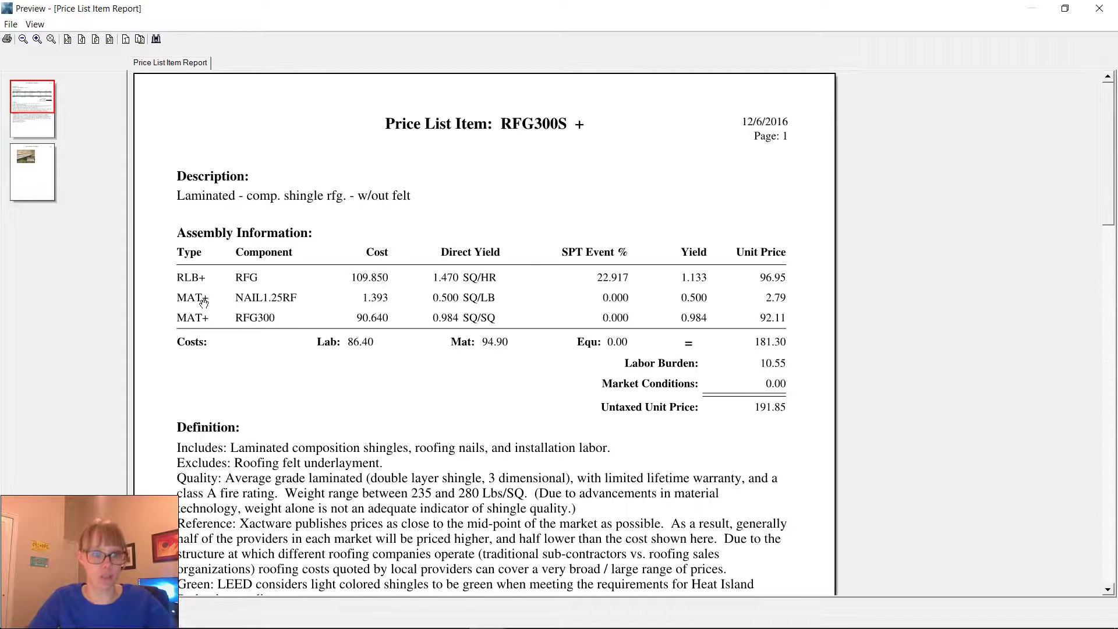
Step: Review the RFG300S report preview down to its definition: felt excluded, 30-year life, 3.33% depreciation
{"action": "left_click", "coordinate": [258, 279]}
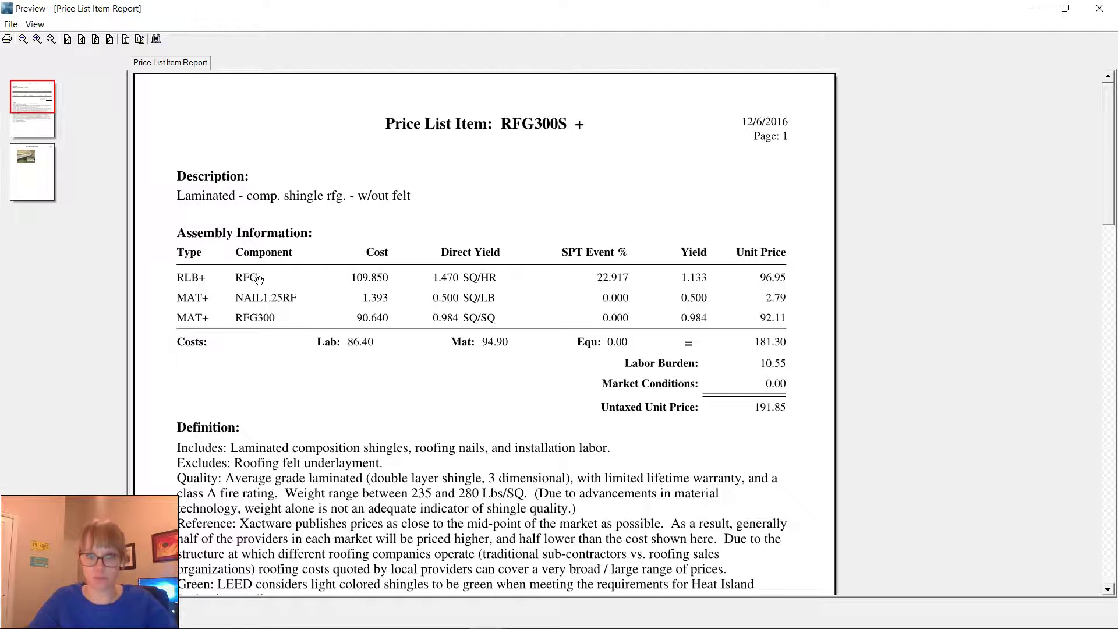
{"action": "left_click", "coordinate": [260, 280]}
{"action": "left_click", "coordinate": [259, 279]}
{"action": "left_click", "coordinate": [259, 279]}
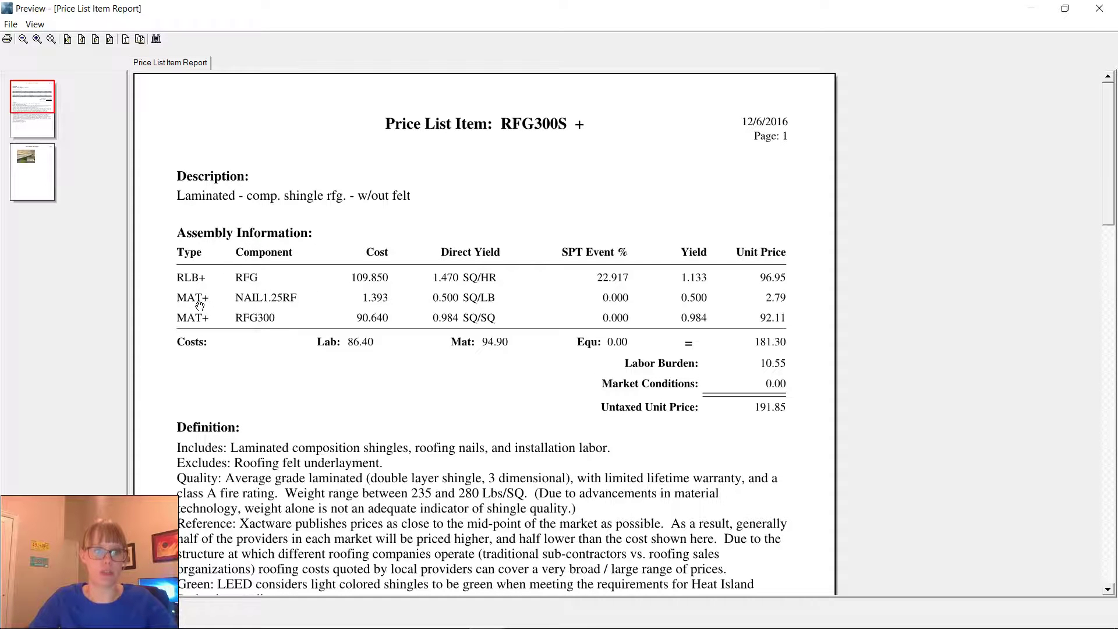
{"action": "left_click", "coordinate": [263, 300]}
{"action": "left_click", "coordinate": [263, 331]}
{"action": "left_click", "coordinate": [263, 329]}
{"action": "left_click", "coordinate": [262, 328]}
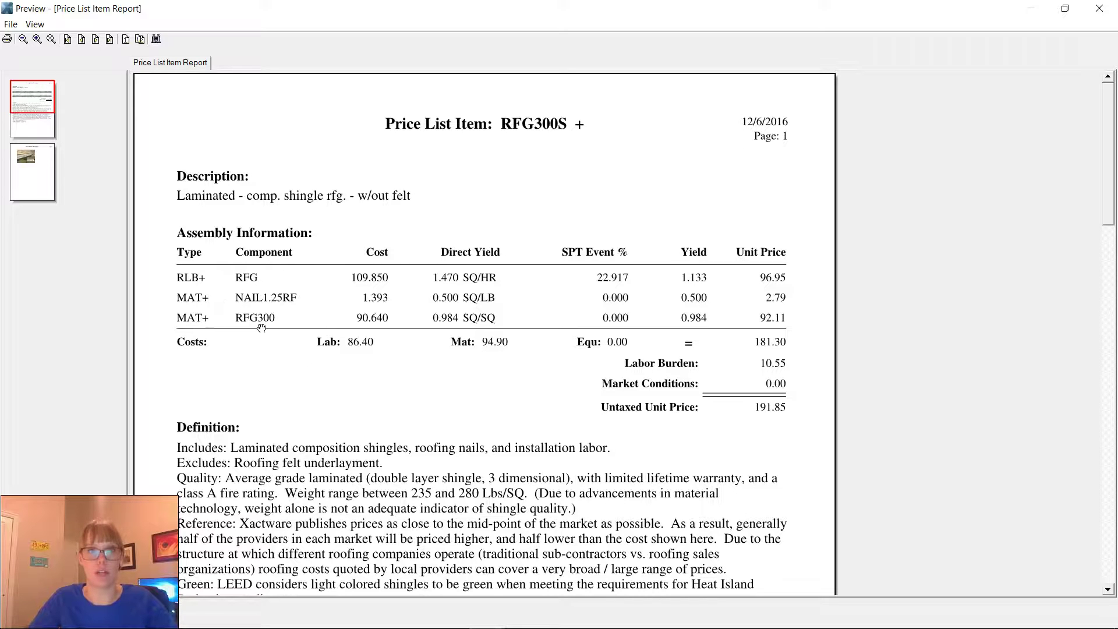
{"action": "left_click", "coordinate": [262, 328]}
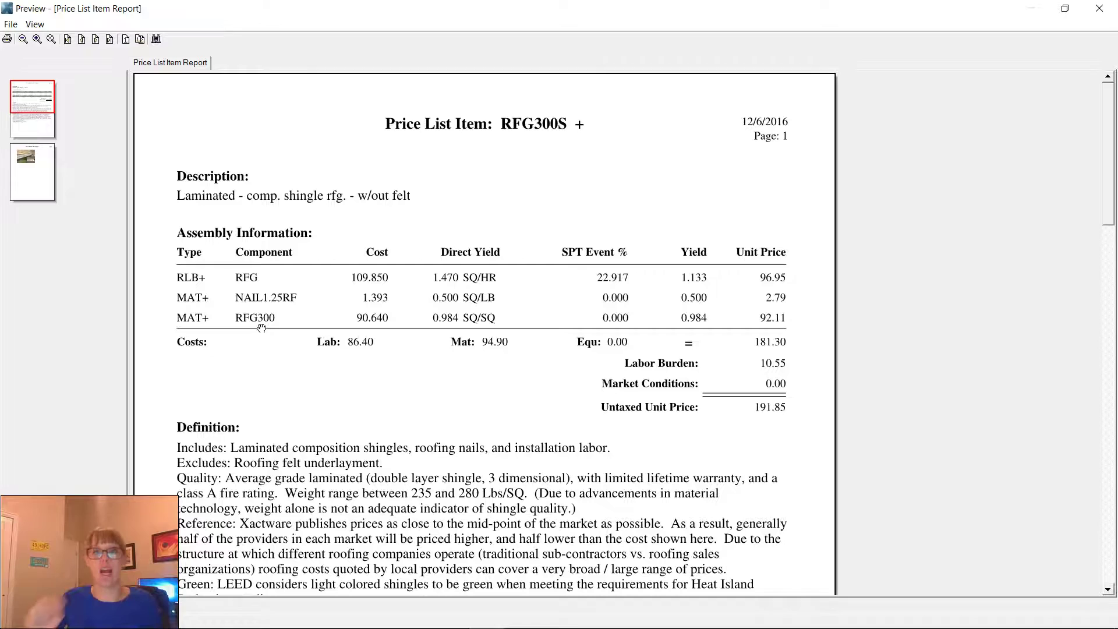
{"action": "left_click", "coordinate": [770, 310]}
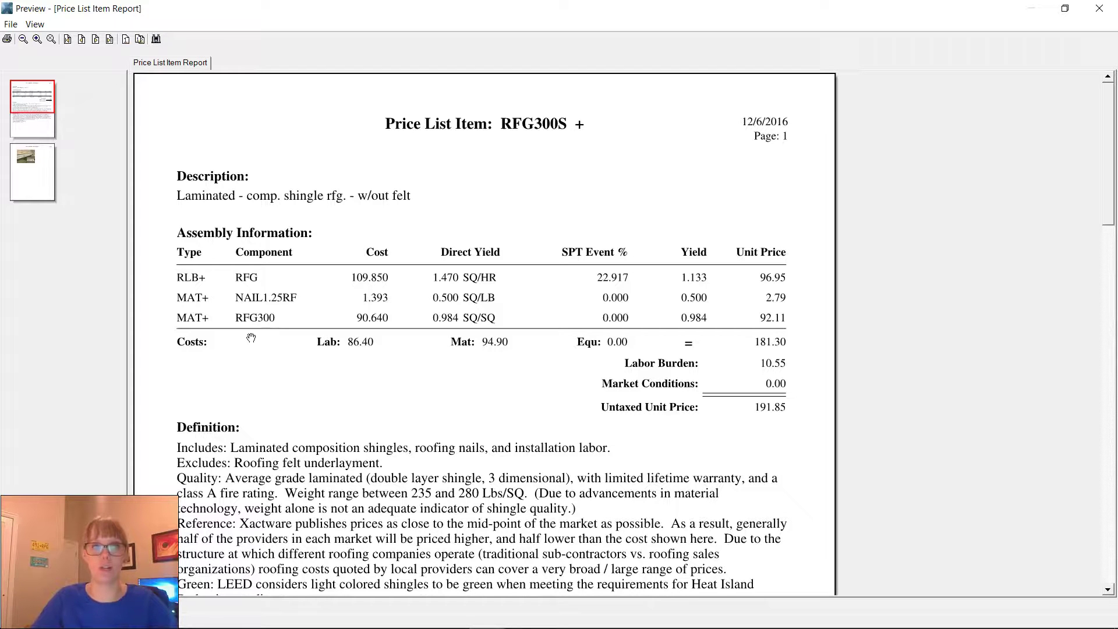
{"action": "scroll", "coordinate": [348, 414], "scroll_direction": "down", "scroll_amount": 5}
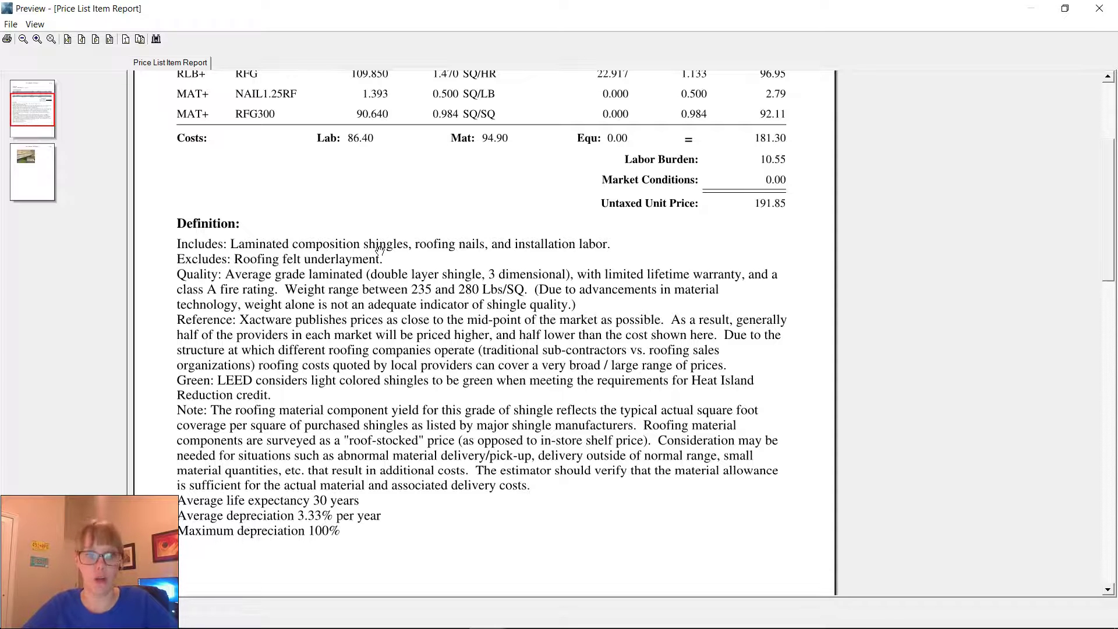
Step: Close the RFG300S report preview and its item information window
{"action": "left_click", "coordinate": [10, 24]}
{"action": "left_click", "coordinate": [37, 68]}
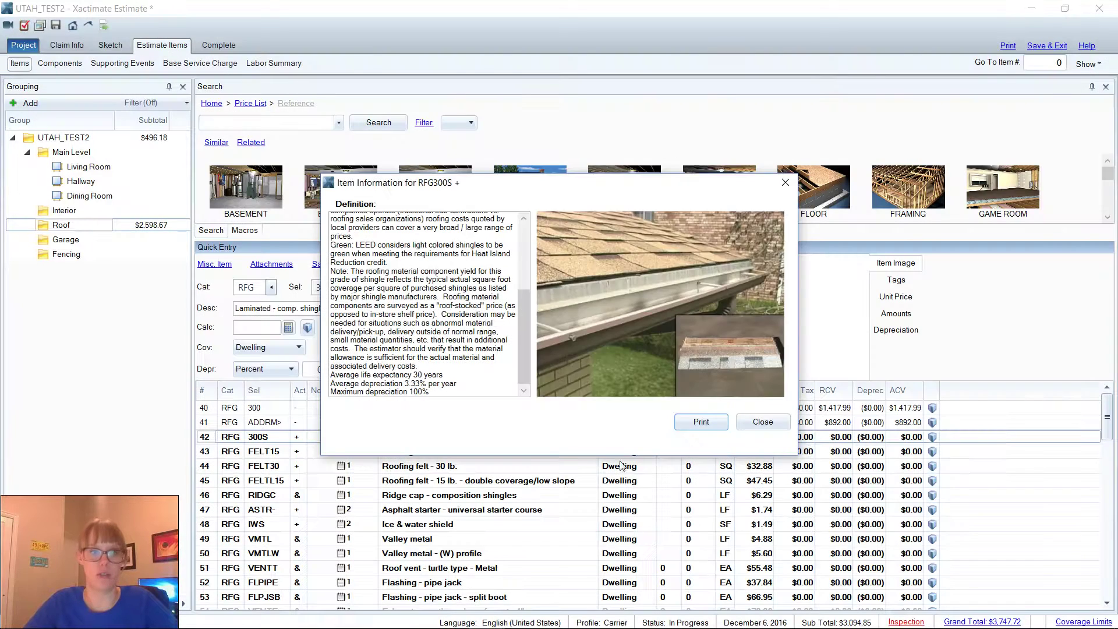
{"action": "left_click", "coordinate": [762, 421]}
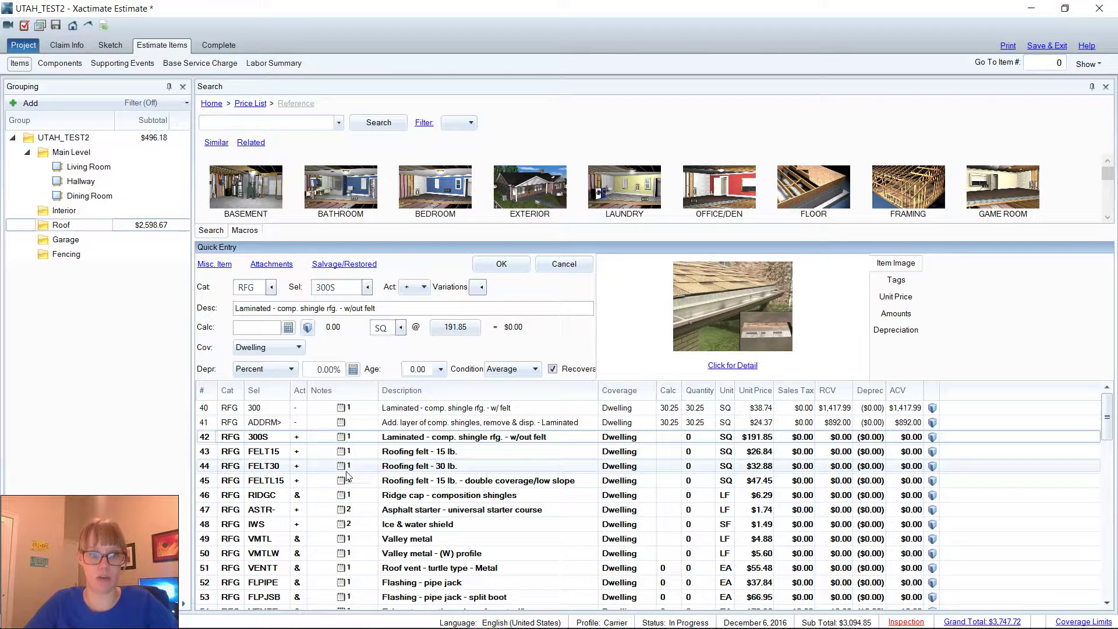
Step: Load the SCFLJ two-ladders item from row 90 and preview its Price List Item Report
{"action": "scroll", "coordinate": [347, 476], "scroll_direction": "down", "scroll_amount": 15}
{"action": "left_click", "coordinate": [209, 445]}
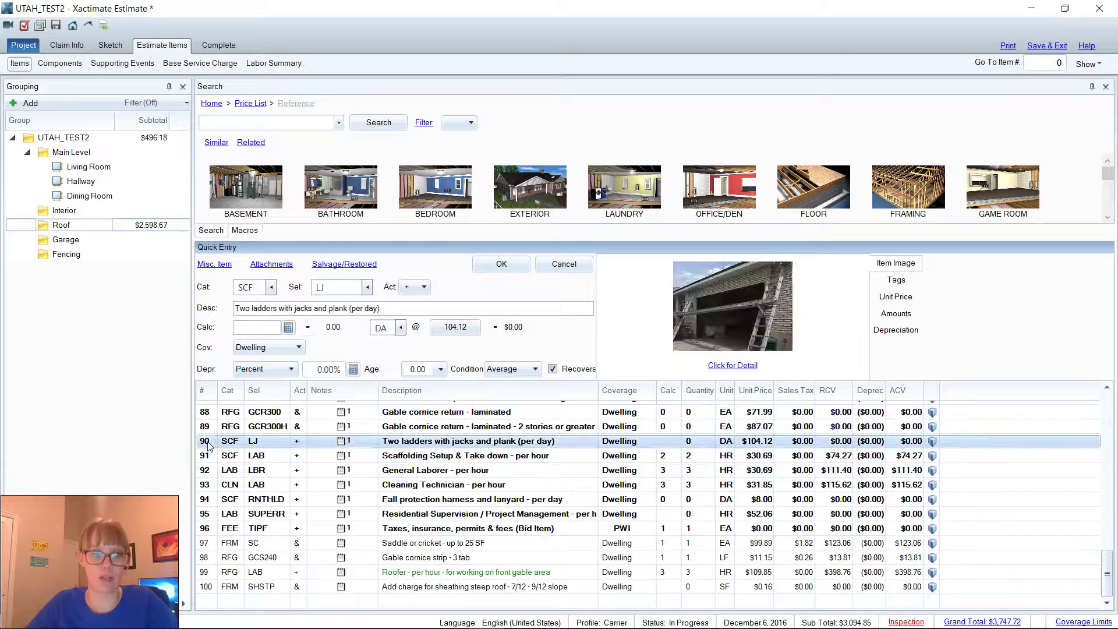
{"action": "left_click", "coordinate": [701, 348]}
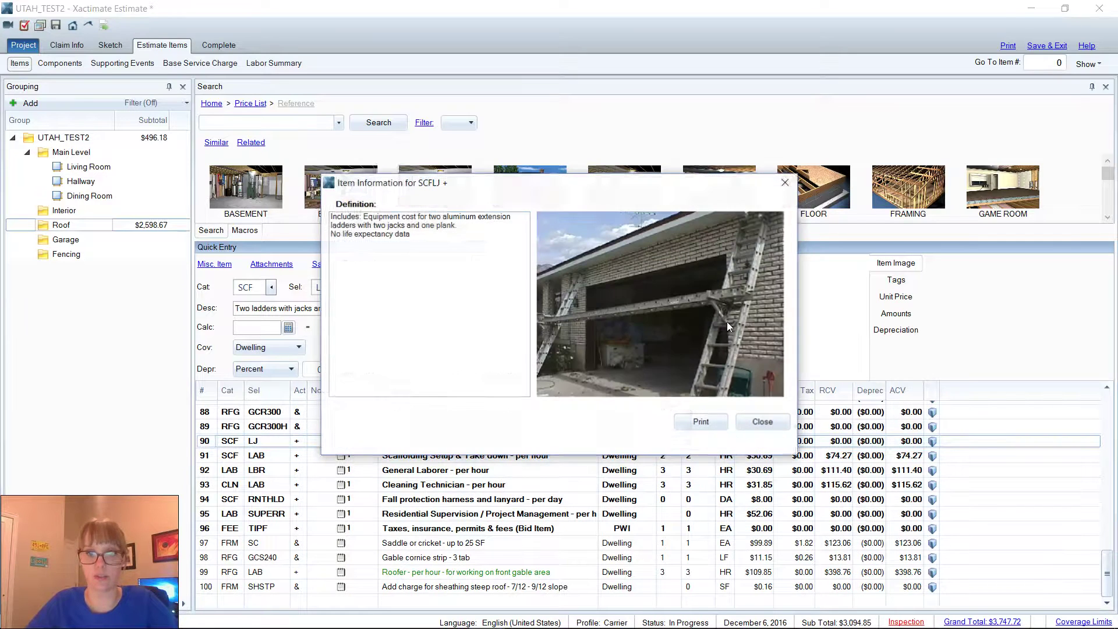
{"action": "left_click", "coordinate": [690, 424]}
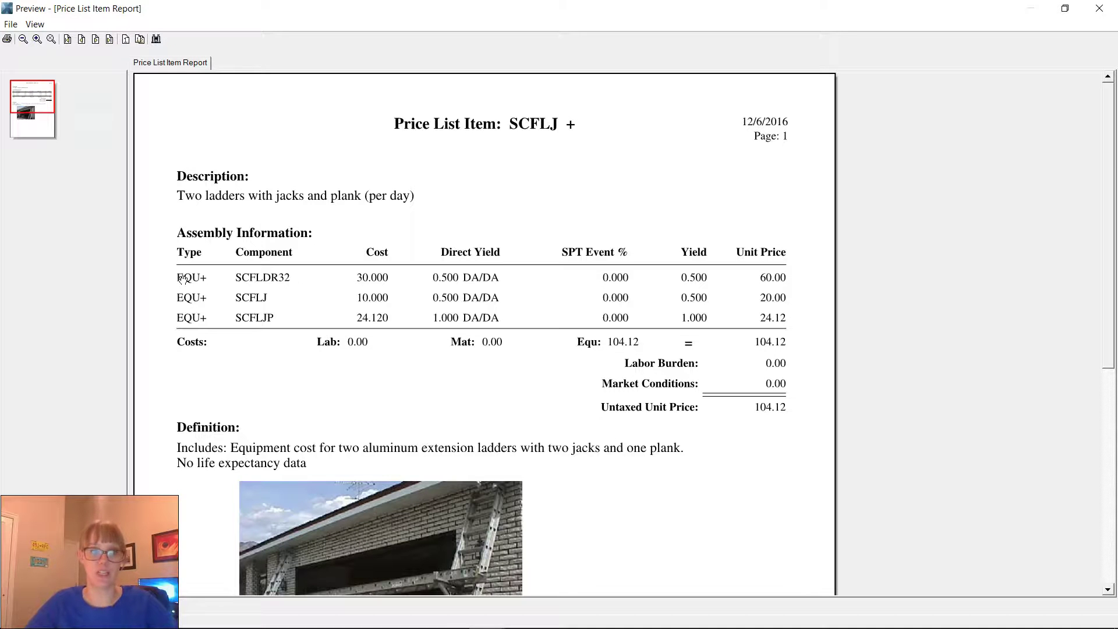
{"action": "left_click", "coordinate": [187, 300]}
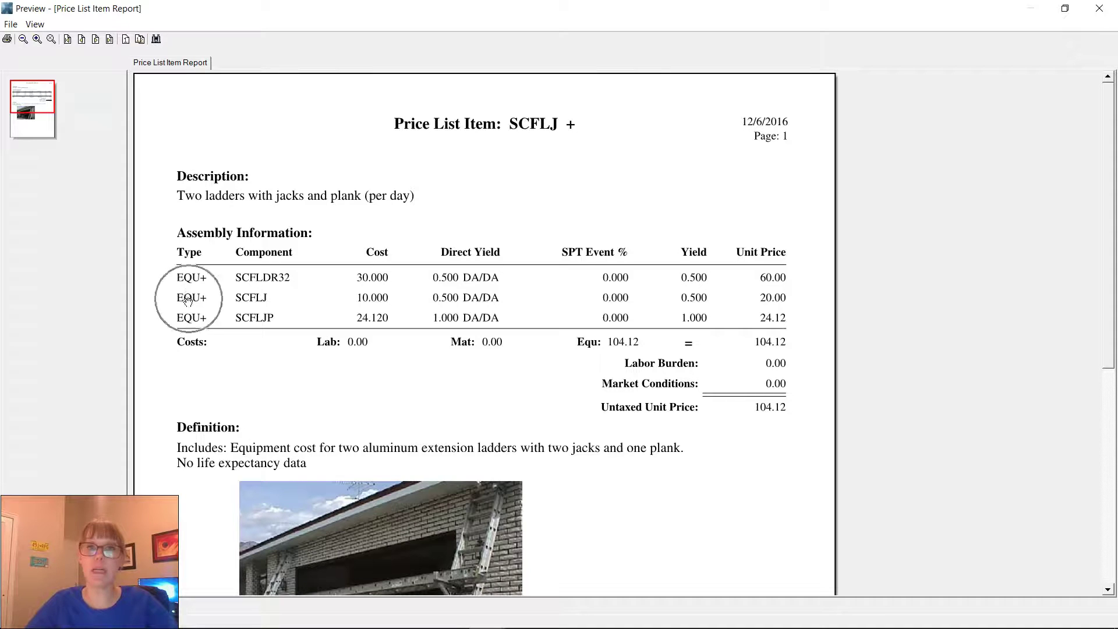
{"action": "left_click", "coordinate": [188, 301]}
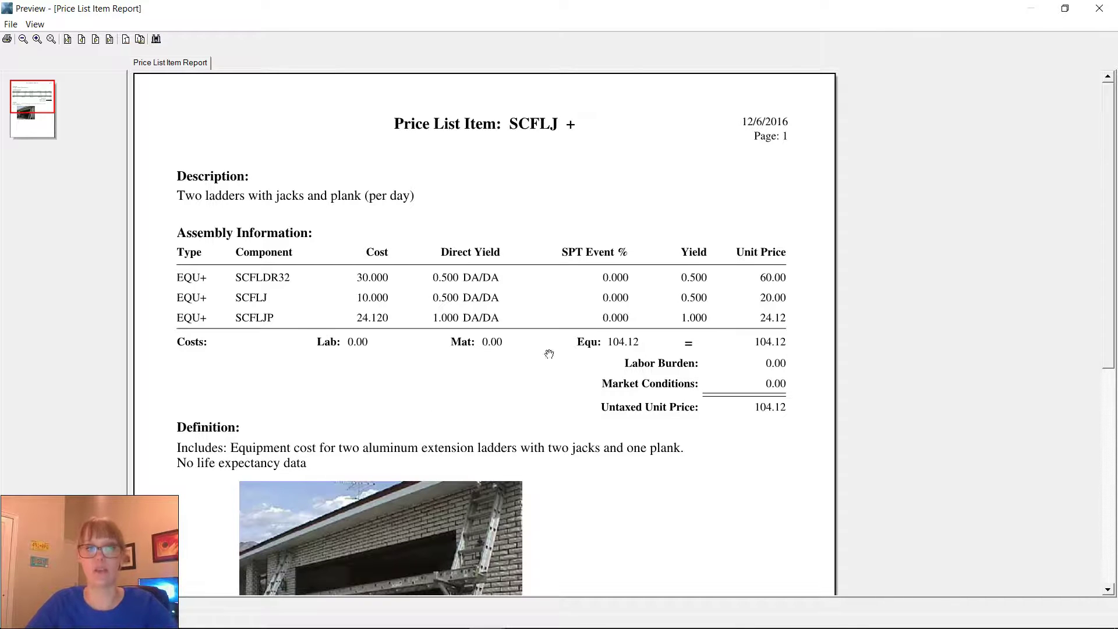
{"action": "left_click", "coordinate": [1098, 10]}
Step: Reopen the SCFLJ two-ladders item's detailed information and generate its printable report
{"action": "left_click", "coordinate": [772, 421]}
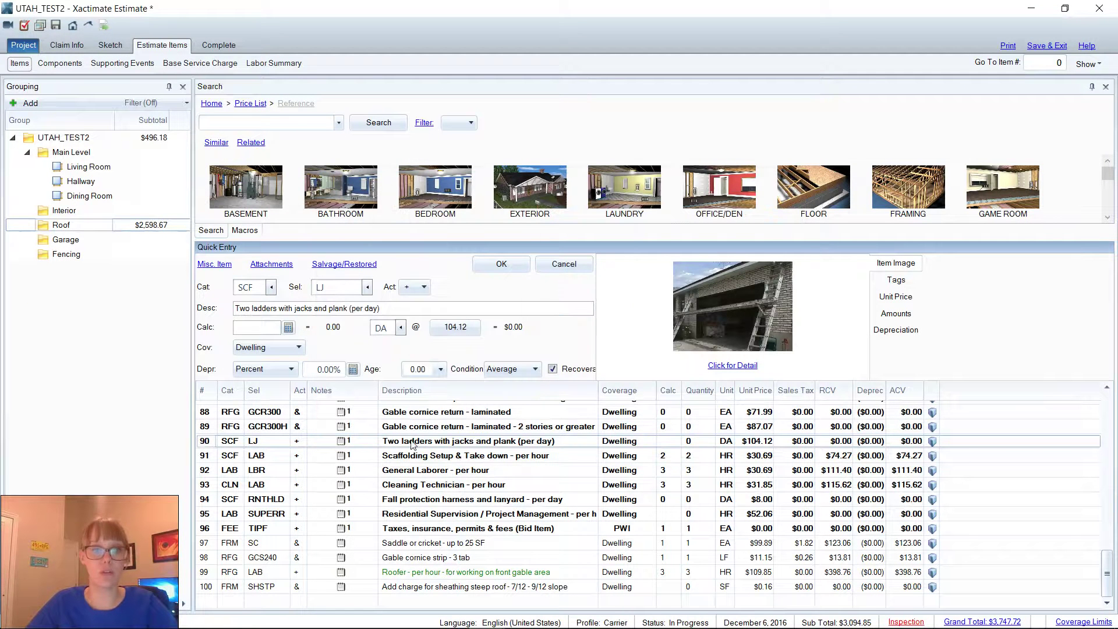
{"action": "left_click", "coordinate": [202, 442]}
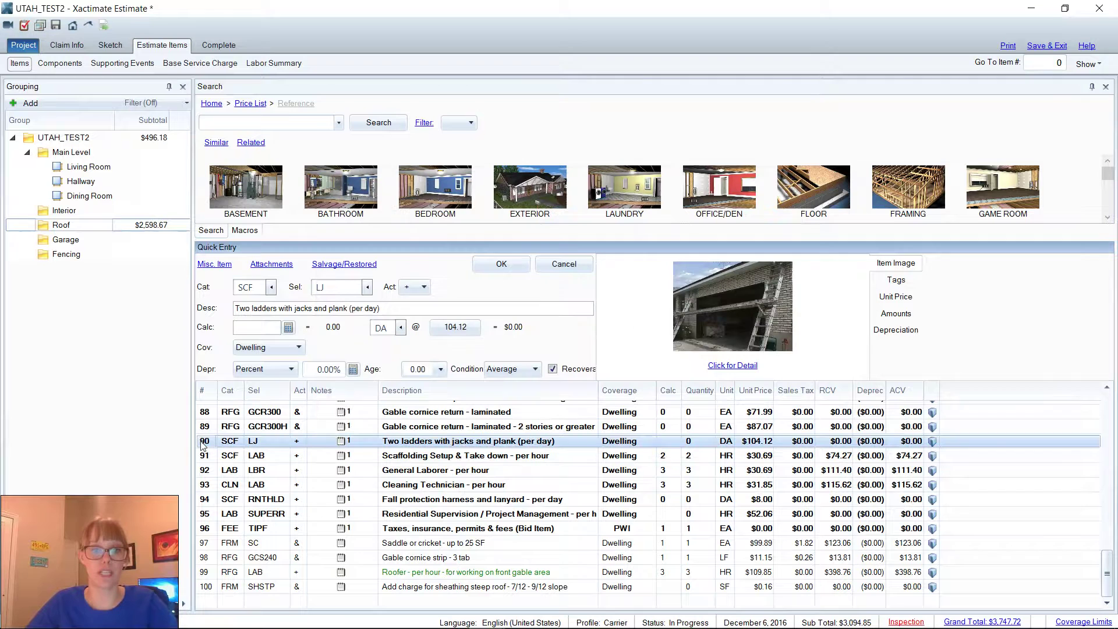
{"action": "left_click", "coordinate": [699, 357]}
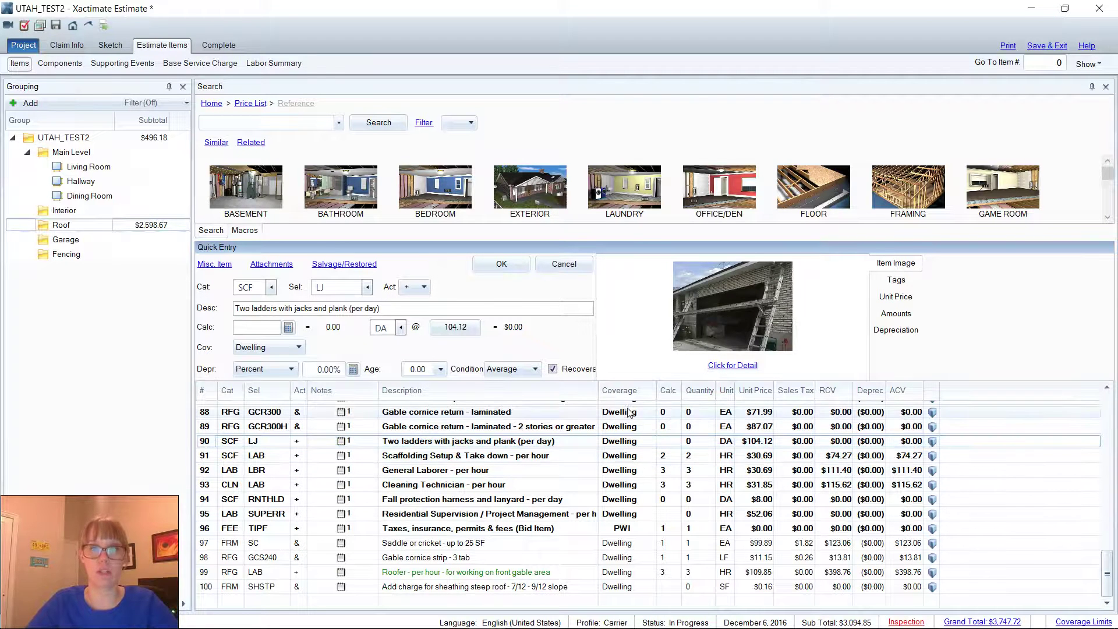
{"action": "left_click", "coordinate": [736, 328]}
{"action": "left_click", "coordinate": [696, 428]}
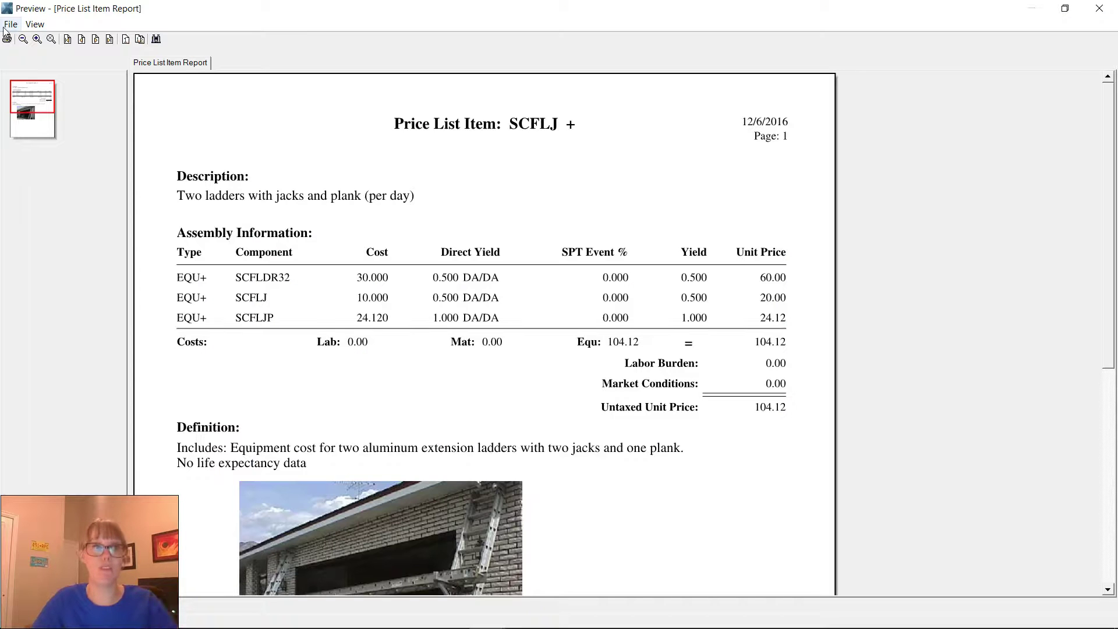
Step: Save the report to the Desktop as a PDF named 'Ladders w jacks'
{"action": "left_click", "coordinate": [10, 25]}
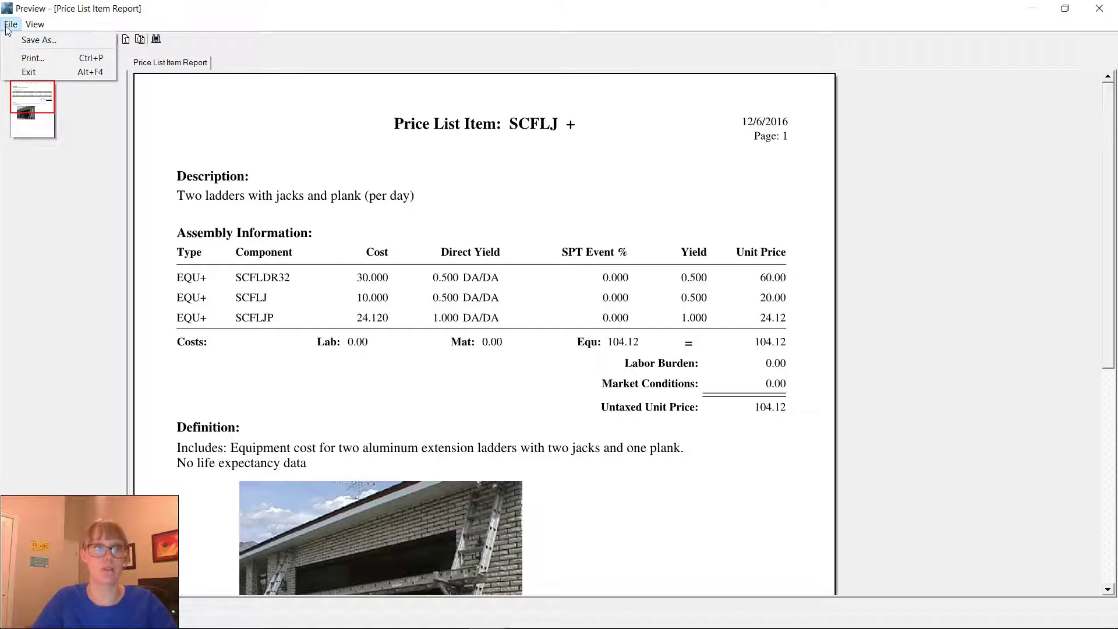
{"action": "left_click", "coordinate": [21, 40]}
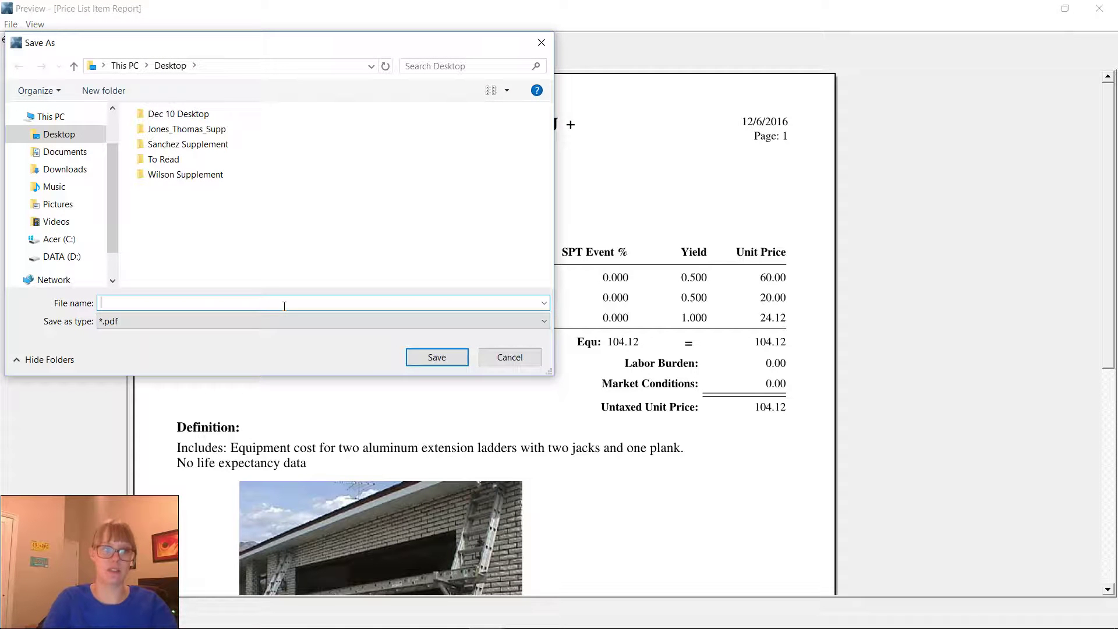
{"action": "type", "text": "Ladders w/"}
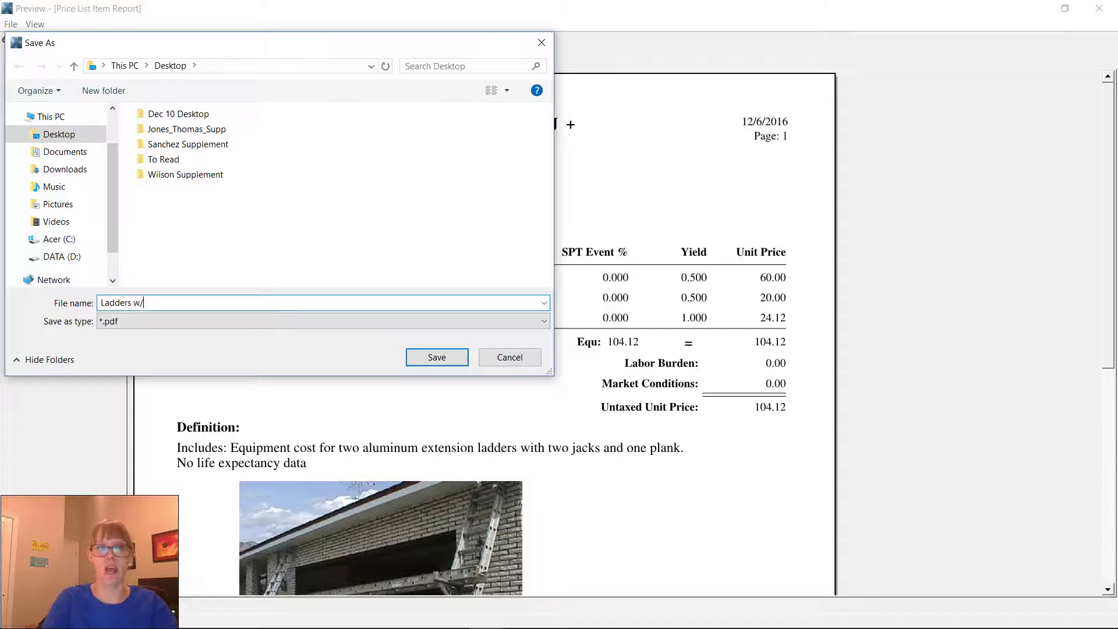
{"action": "key", "text": "BackSpace"}
{"action": "type", "text": " jacks"}
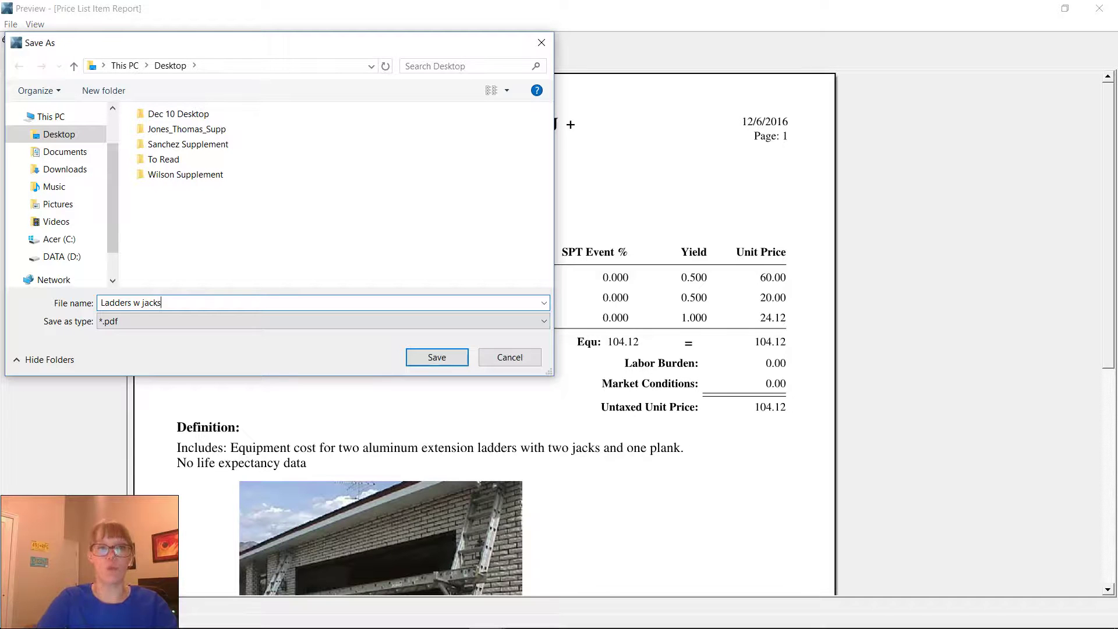
{"action": "left_click", "coordinate": [421, 360]}
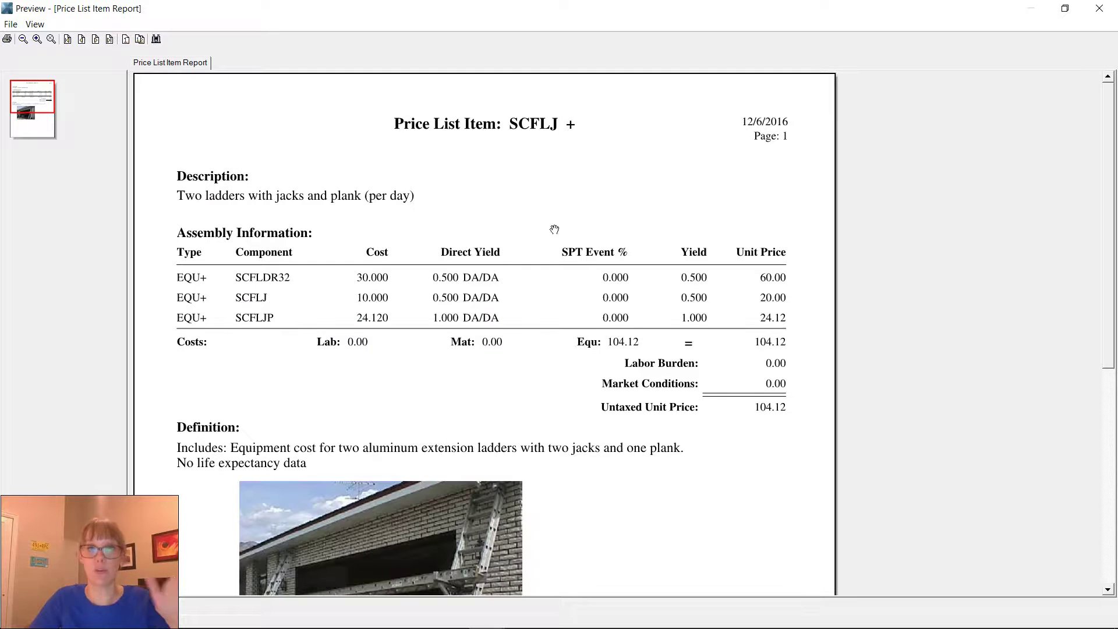
Step: Close the SCFLJ report preview and the item information window
{"action": "left_click", "coordinate": [11, 24]}
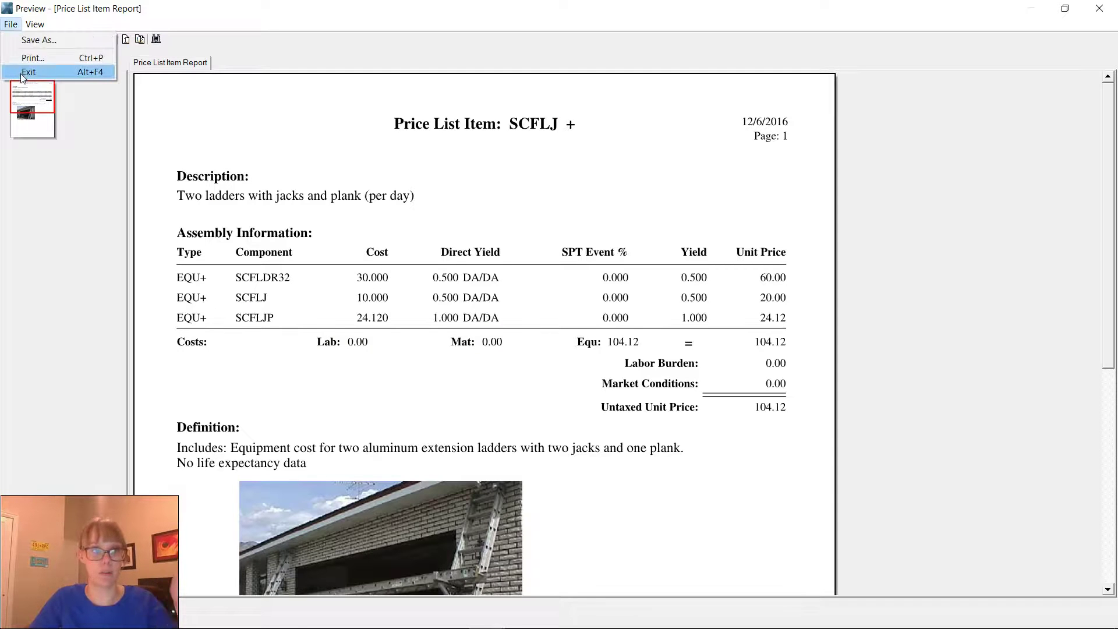
{"action": "left_click", "coordinate": [21, 71]}
{"action": "left_click", "coordinate": [762, 421]}
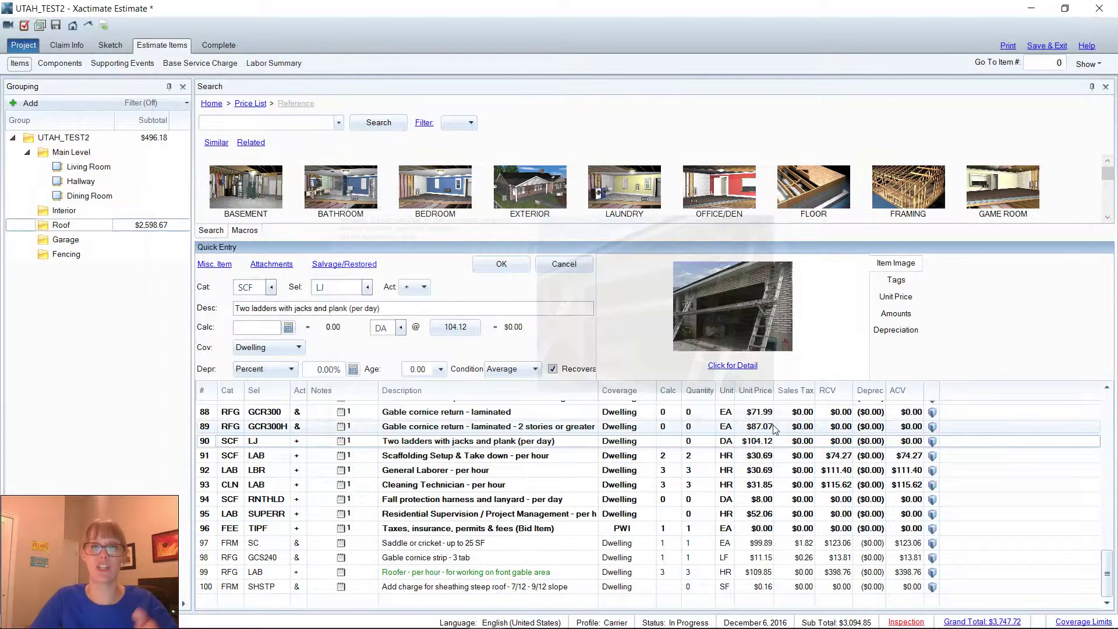
Step: Resequence the line items and preview the Print Detail macro report with Merge Reports enabled
{"action": "left_click", "coordinate": [1007, 46]}
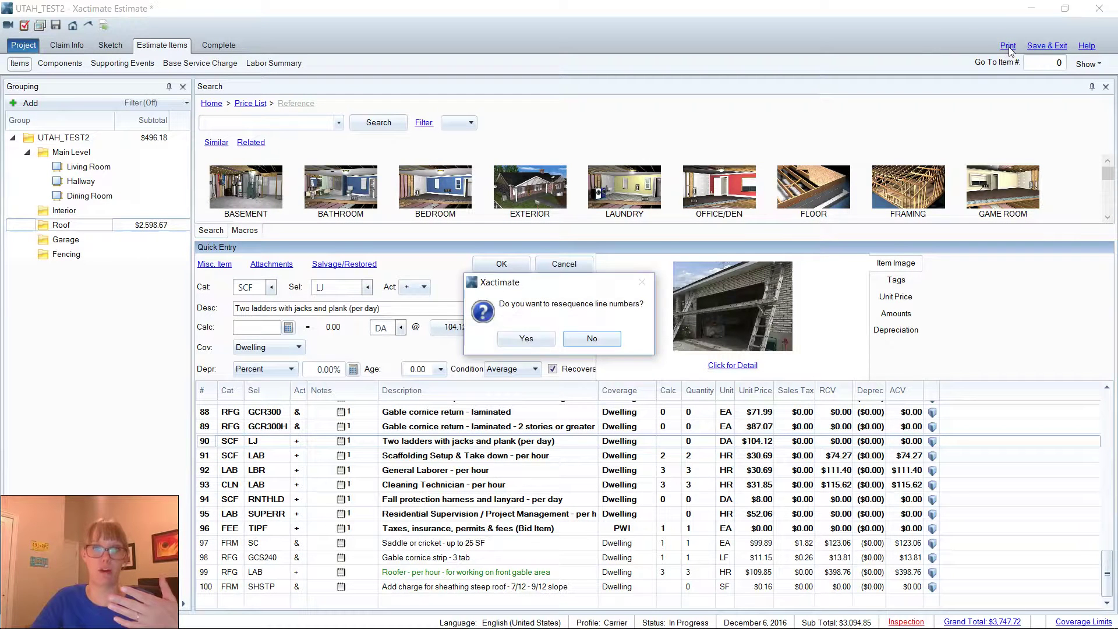
{"action": "left_click", "coordinate": [549, 340]}
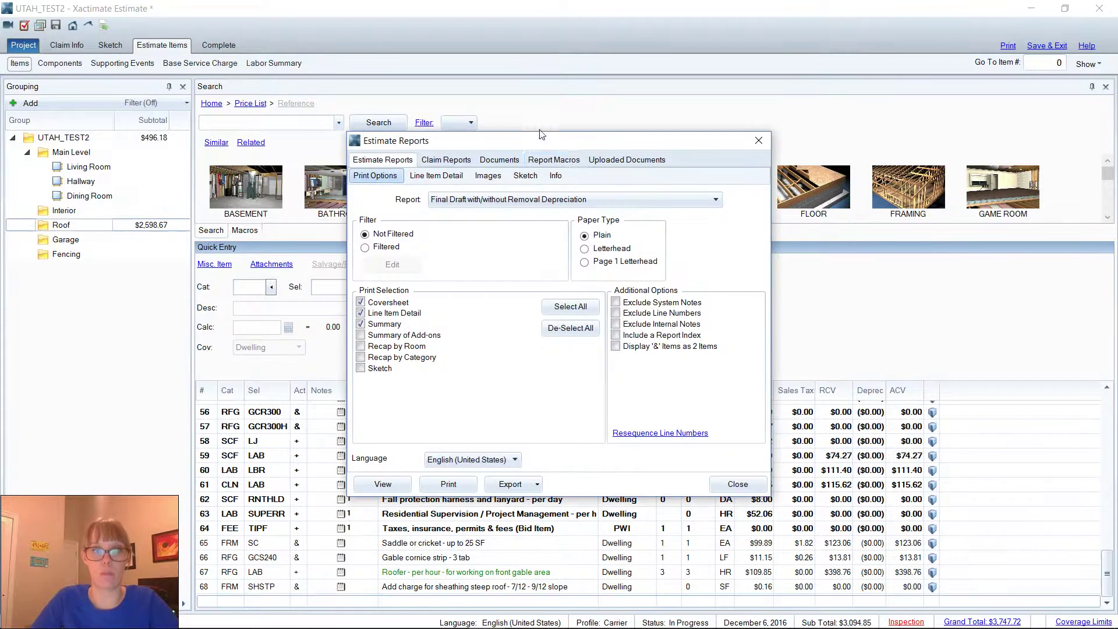
{"action": "left_click", "coordinate": [565, 163]}
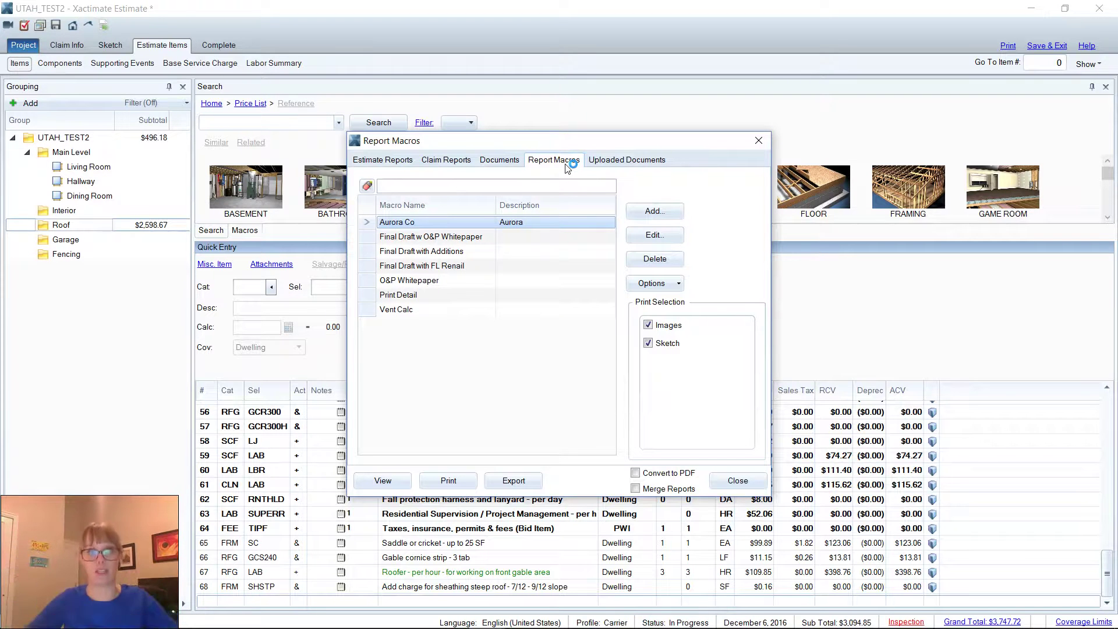
{"action": "left_click", "coordinate": [440, 296]}
{"action": "left_click", "coordinate": [665, 491]}
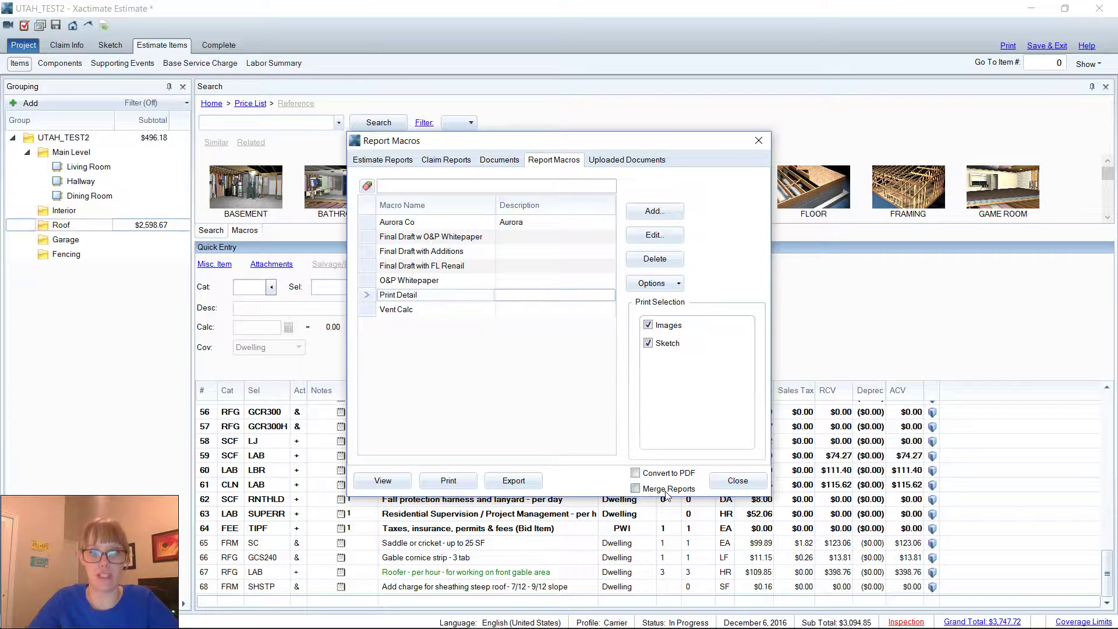
{"action": "left_click", "coordinate": [383, 481]}
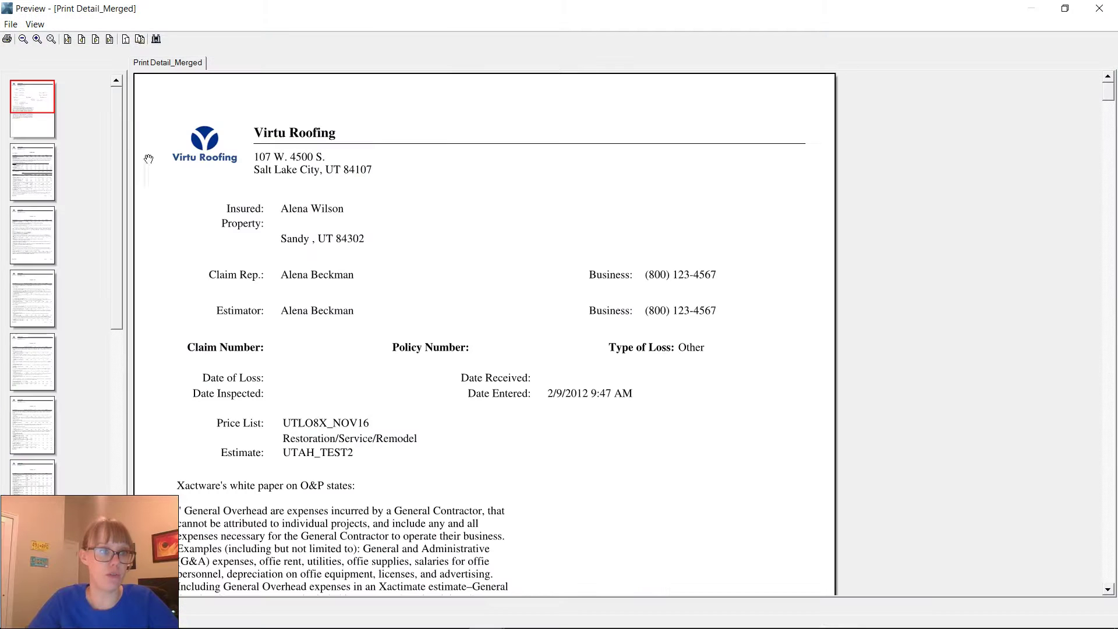
{"action": "scroll", "coordinate": [121, 192], "scroll_direction": "down", "scroll_amount": 2}
Step: Jump to the merged report's last pages and scroll through the RFG300S item pages showing $191.85
{"action": "left_click_drag", "start_coordinate": [121, 192], "coordinate": [116, 436]}
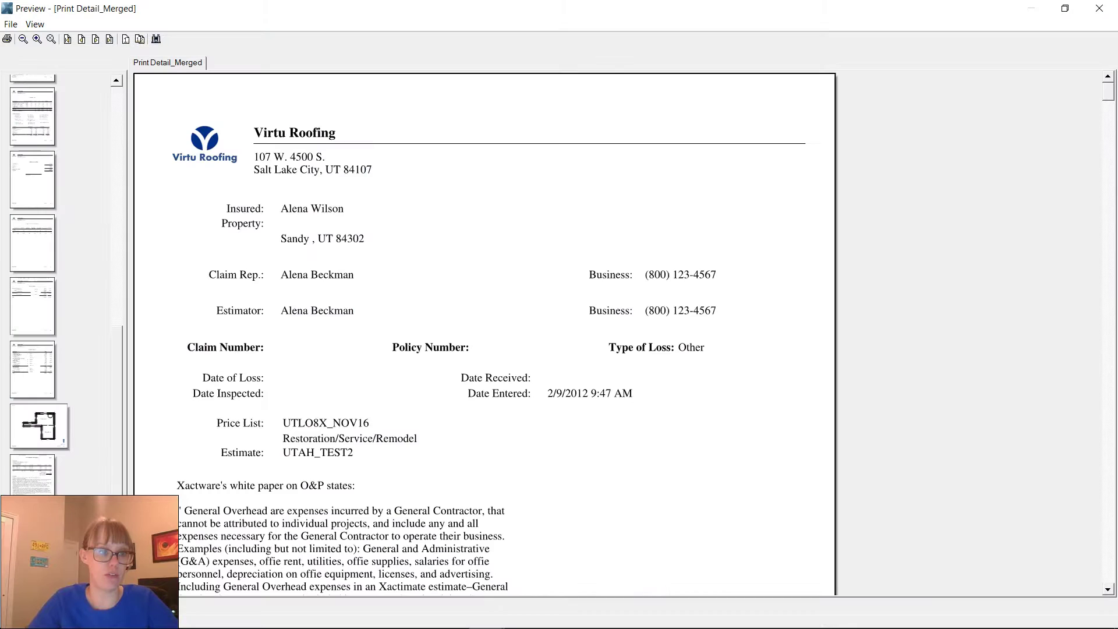
{"action": "left_click", "coordinate": [30, 474]}
{"action": "scroll", "coordinate": [576, 356], "scroll_direction": "down", "scroll_amount": 2}
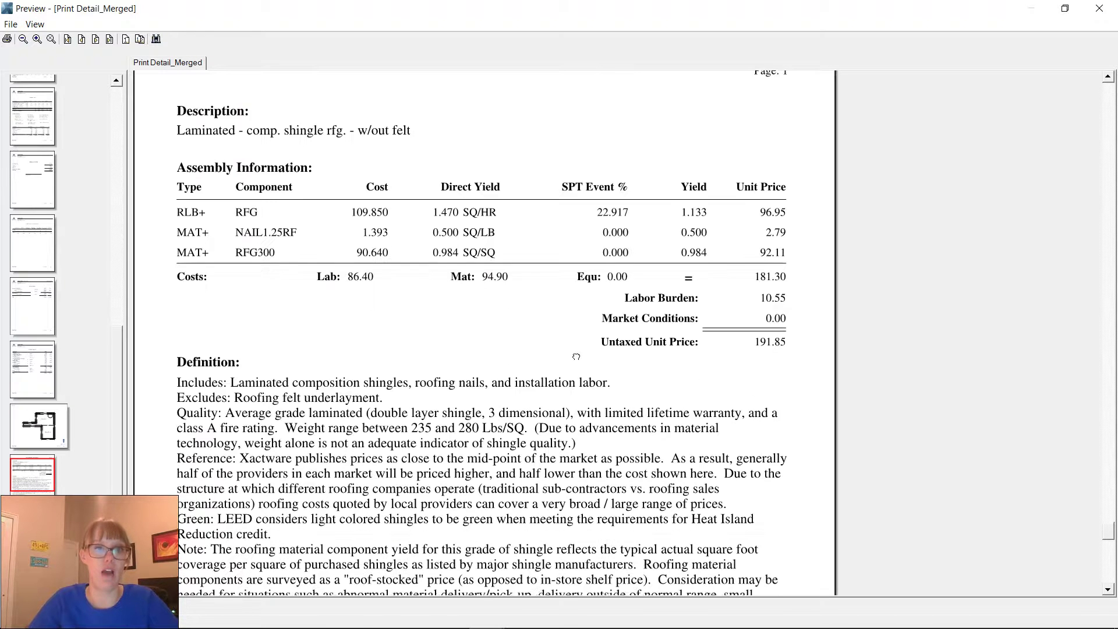
{"action": "left_click_drag", "start_coordinate": [575, 356], "coordinate": [572, 403]}
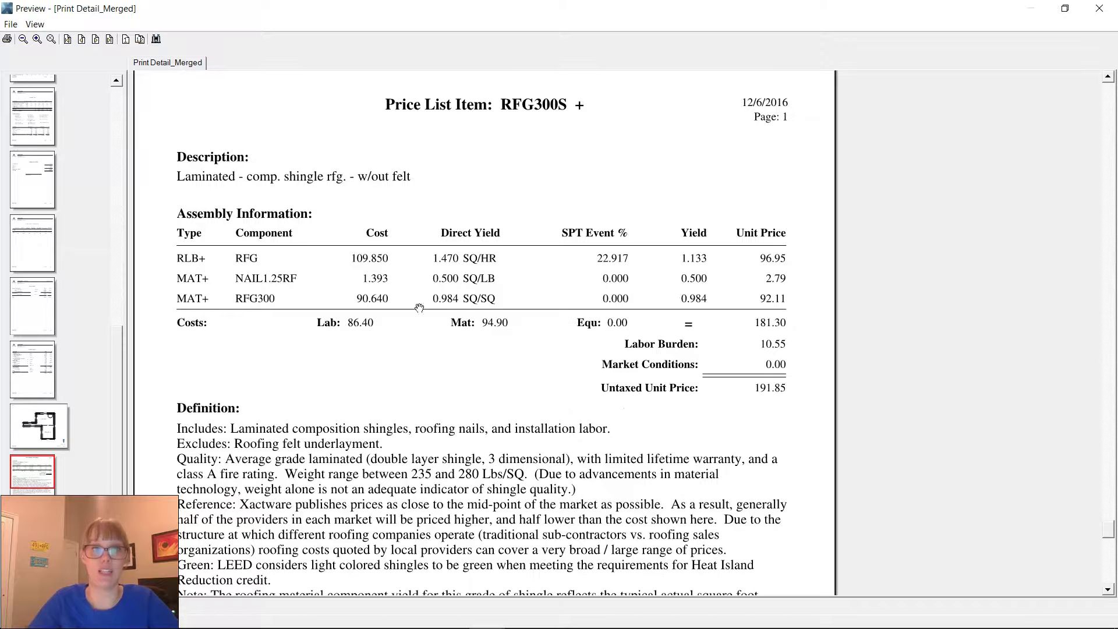
{"action": "scroll", "coordinate": [489, 326], "scroll_direction": "down", "scroll_amount": 2}
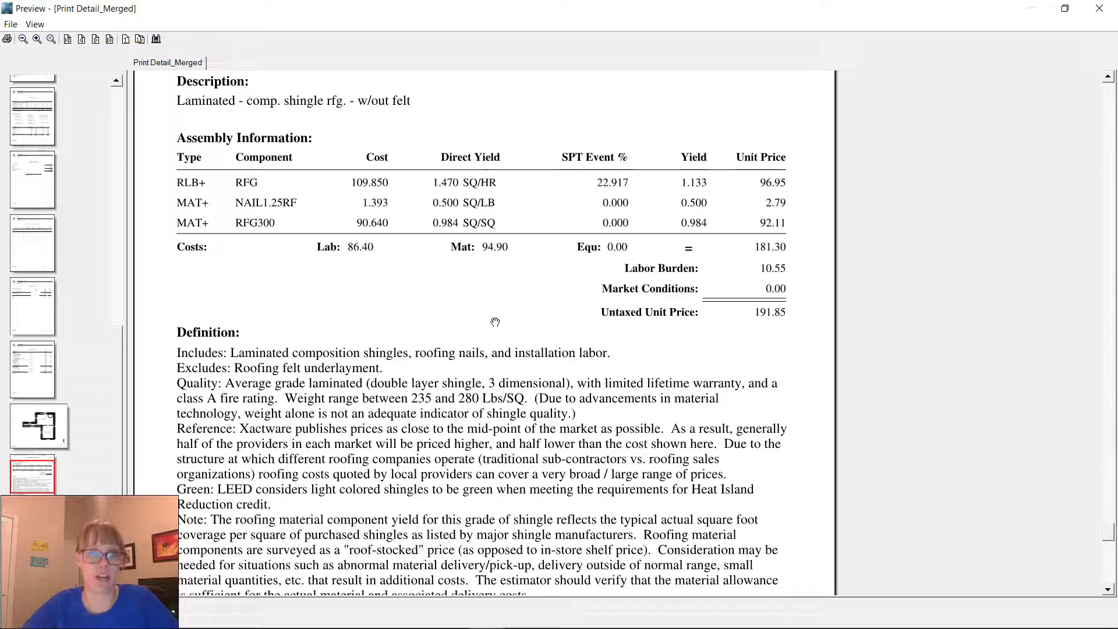
{"action": "scroll", "coordinate": [484, 296], "scroll_direction": "down", "scroll_amount": 7}
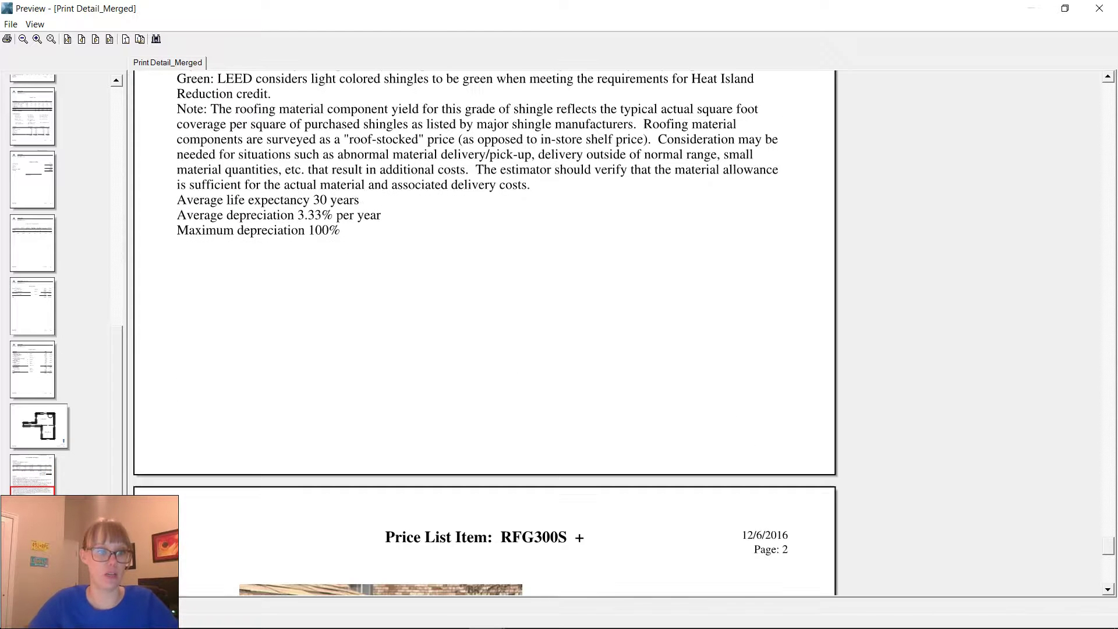
{"action": "scroll", "coordinate": [318, 435], "scroll_direction": "down", "scroll_amount": 12}
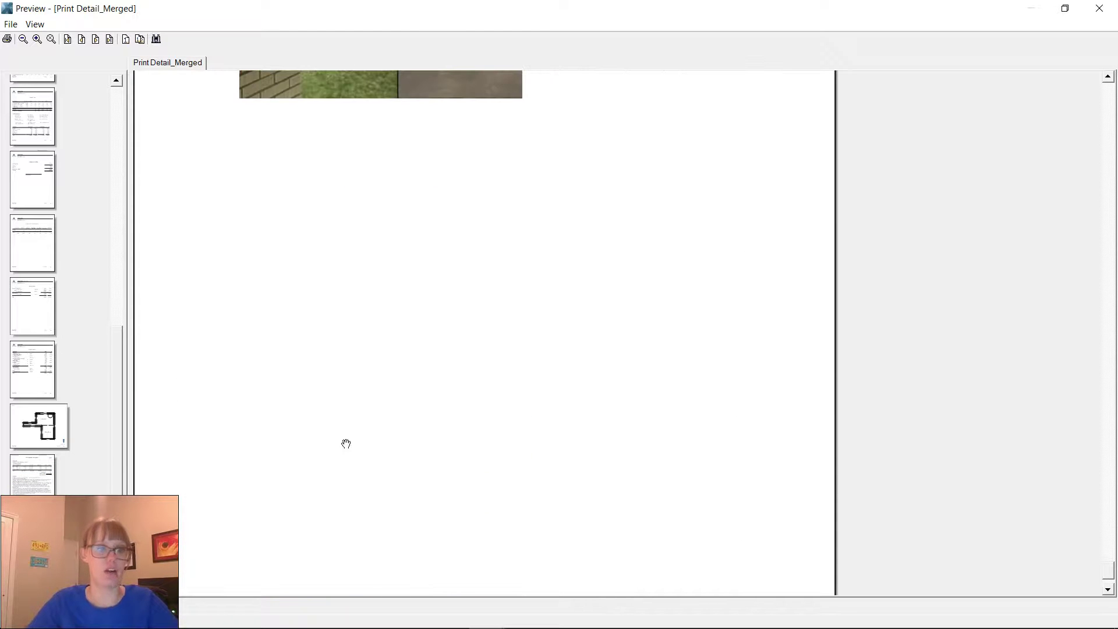
{"action": "scroll", "coordinate": [233, 431], "scroll_direction": "up", "scroll_amount": 2}
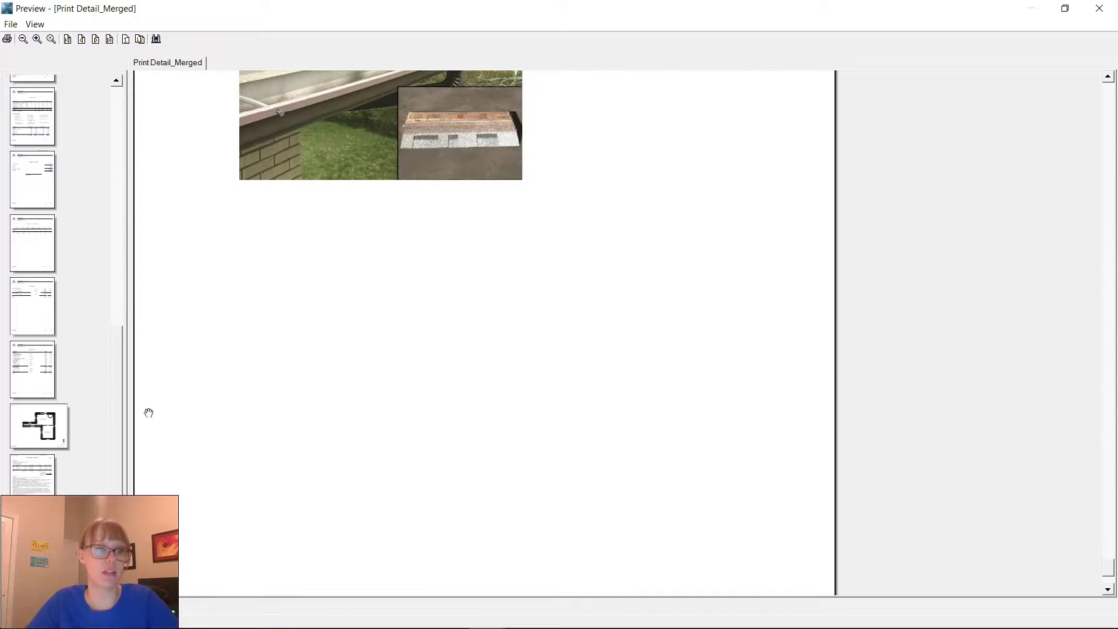
{"action": "left_click", "coordinate": [57, 445]}
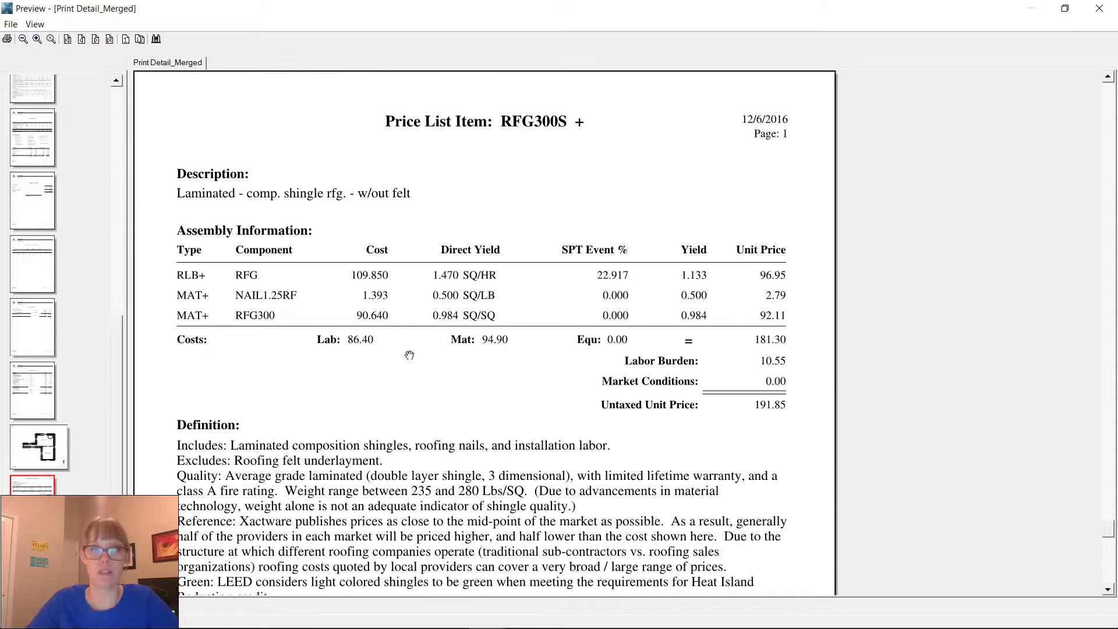